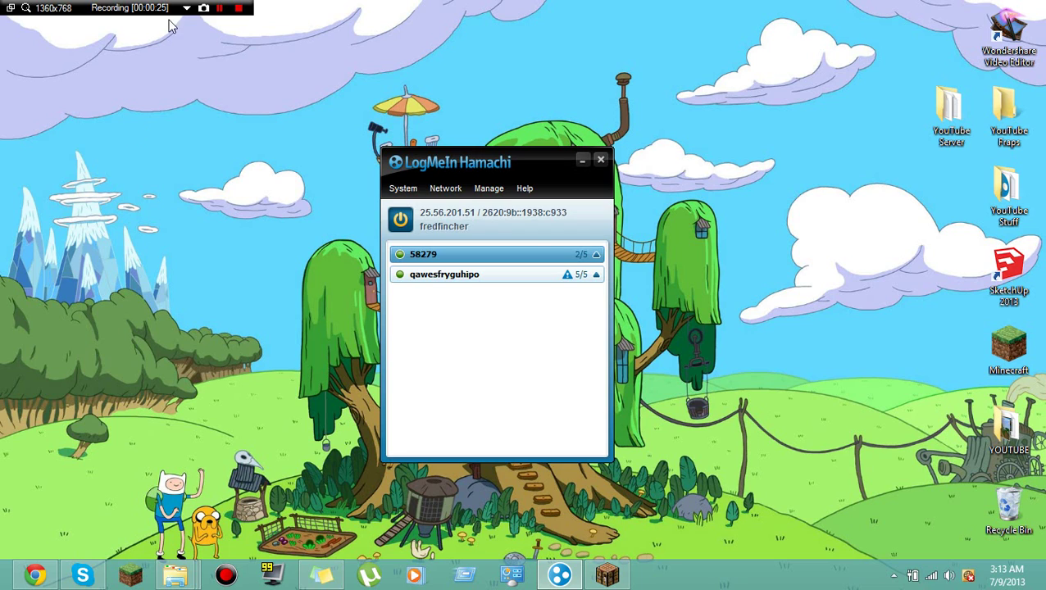
- Move the Hamachi window up toward the top of the screen, then close it
{"action": "left_click_drag", "start_coordinate": [484, 169], "coordinate": [492, 146]}
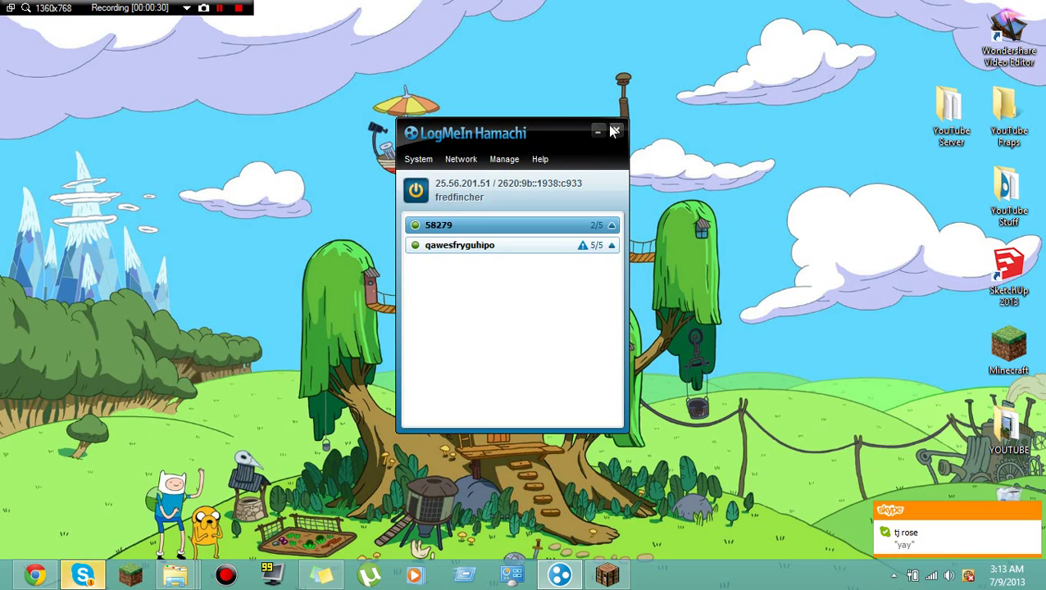
{"action": "left_click", "coordinate": [614, 131]}
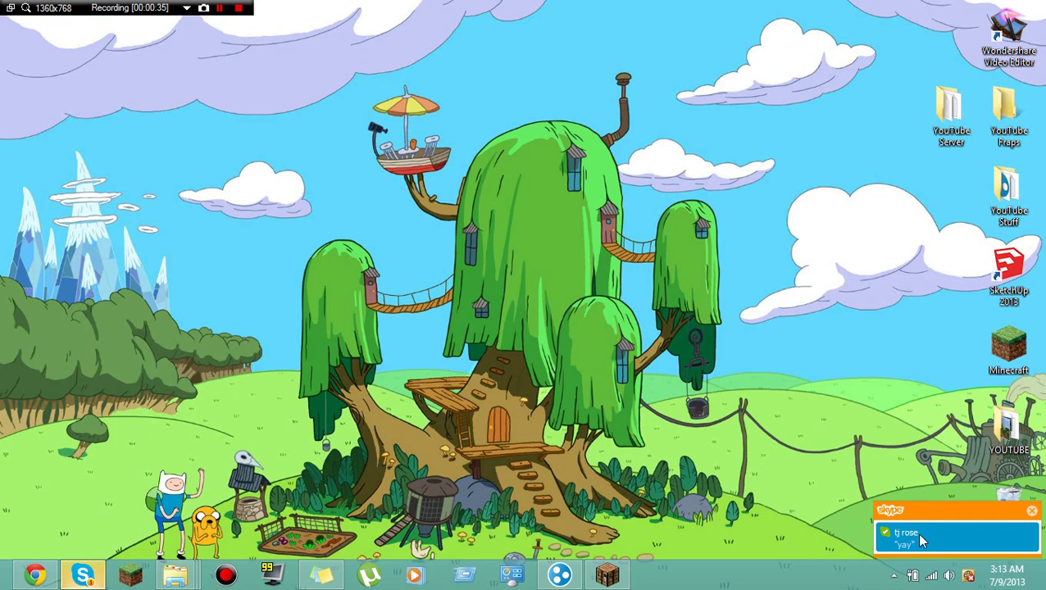
- Reply 'yes' in the Skype call chat, then hide Skype
{"action": "left_click", "coordinate": [85, 576]}
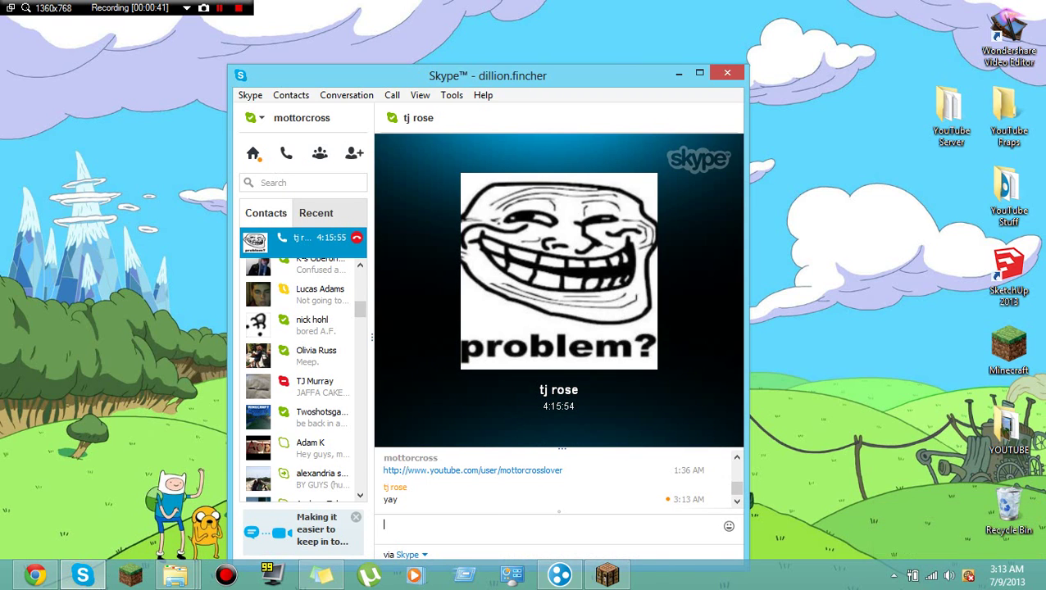
{"action": "mouse_move", "coordinate": [515, 372]}
{"action": "type", "text": "yes"}
{"action": "key", "text": "Return"}
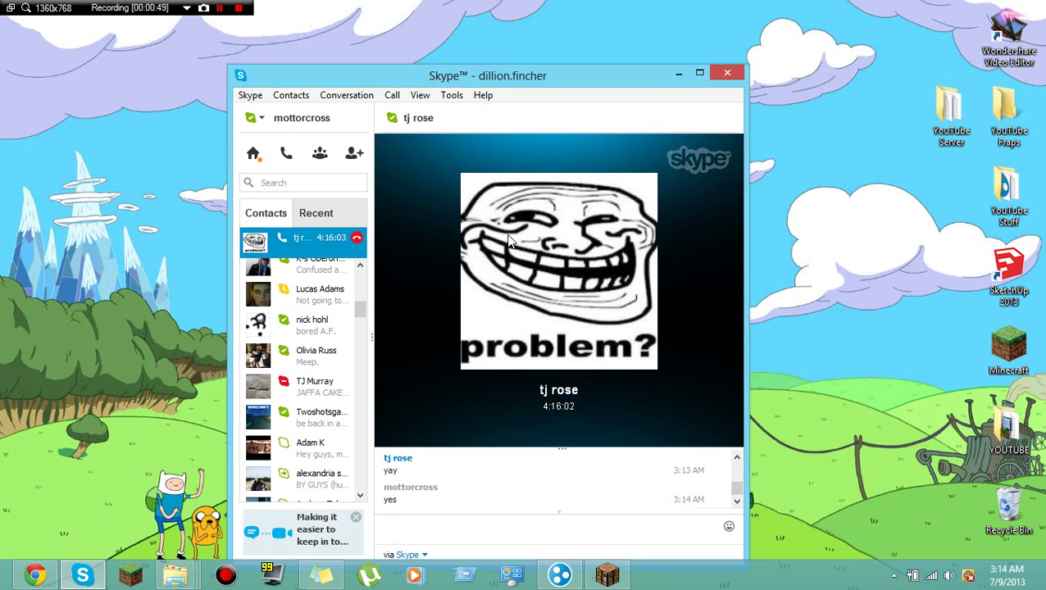
{"action": "left_click", "coordinate": [680, 73]}
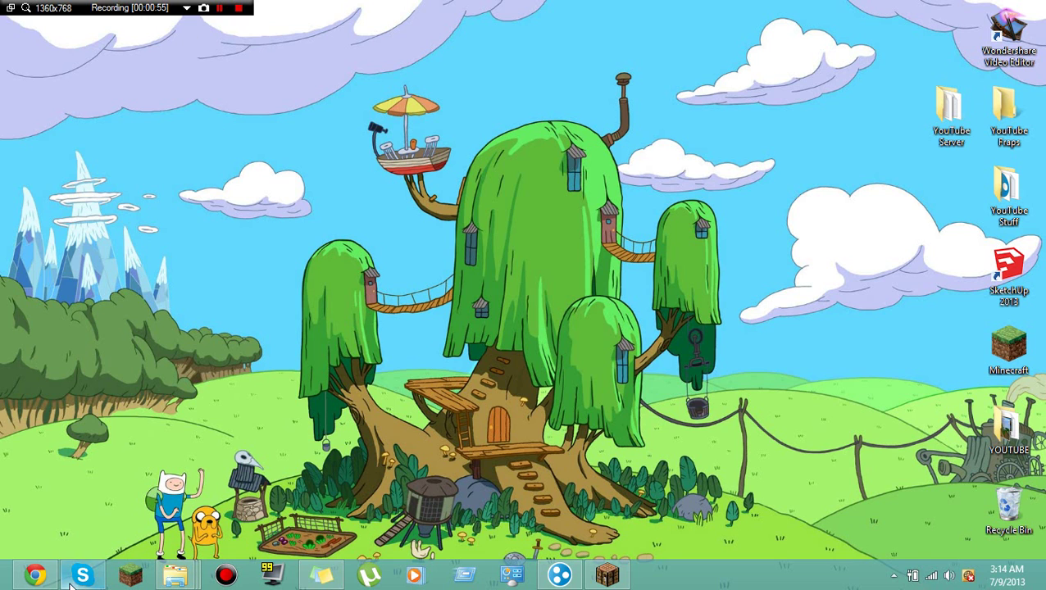
- Bring up the browser, send 'i on' and 'no' in the Skype chat, and hide Skype
{"action": "left_click", "coordinate": [35, 575]}
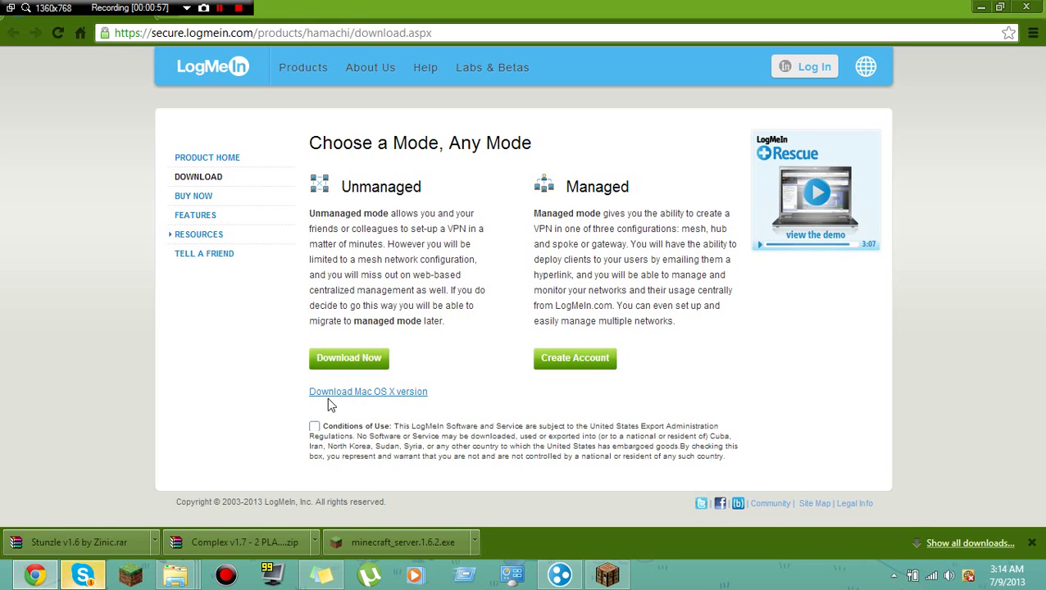
{"action": "left_click", "coordinate": [83, 577]}
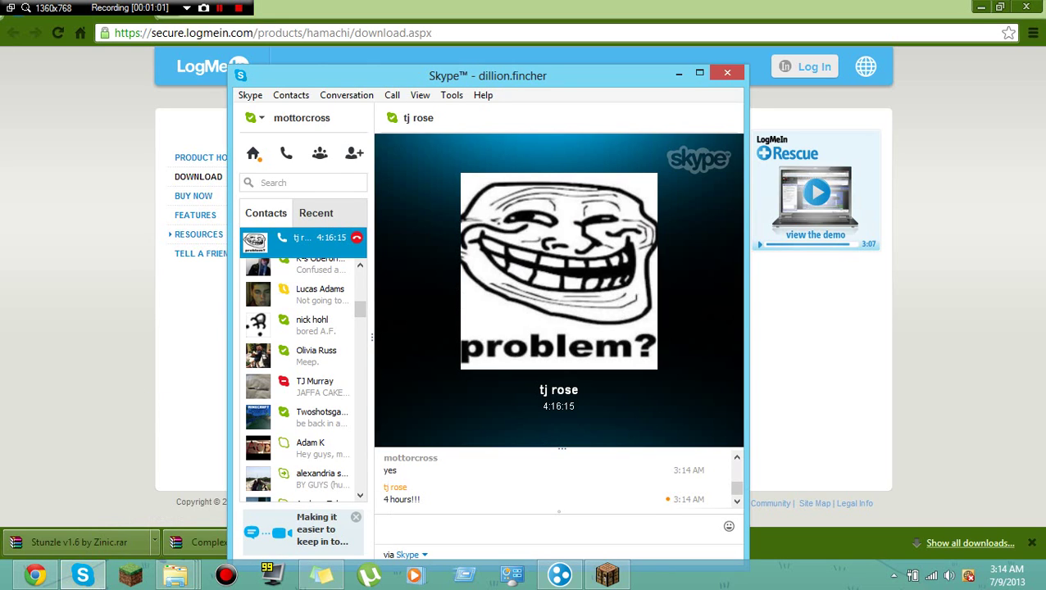
{"action": "type", "text": "i on"}
{"action": "key", "text": "Return"}
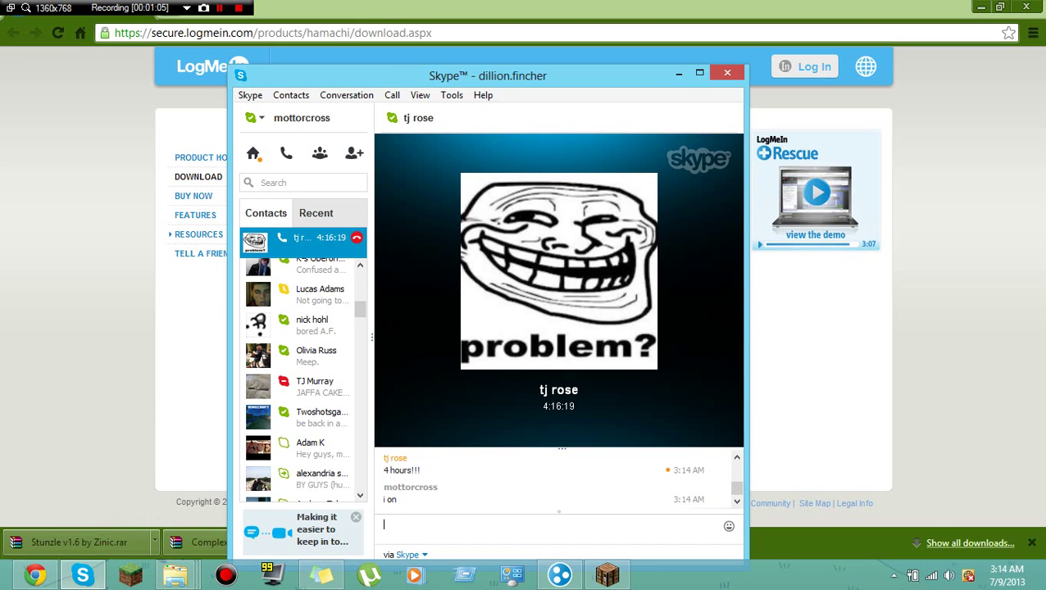
{"action": "type", "text": "no"}
{"action": "key", "text": "Return"}
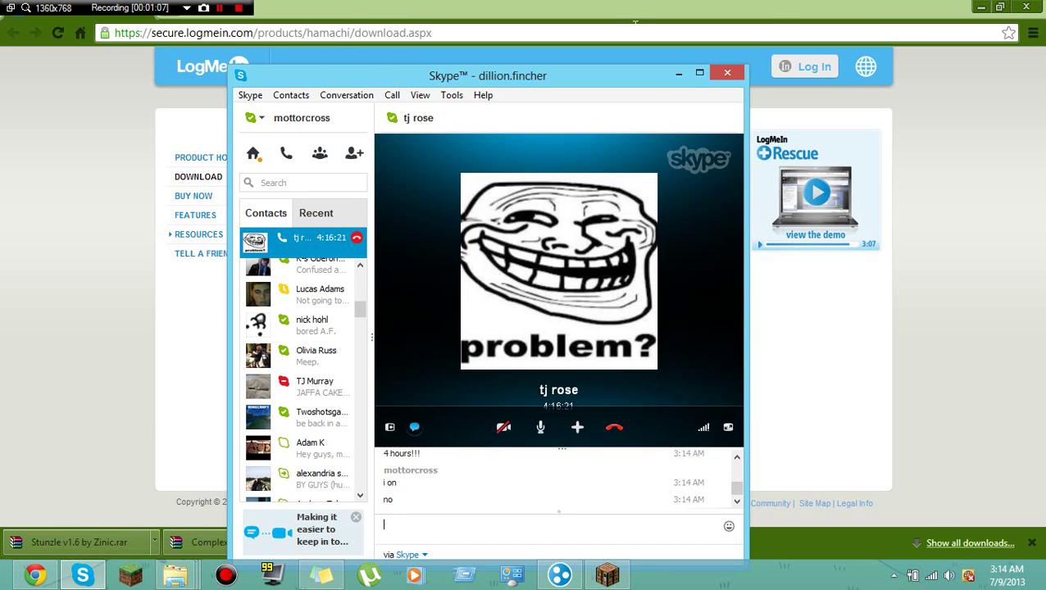
{"action": "left_click", "coordinate": [680, 73]}
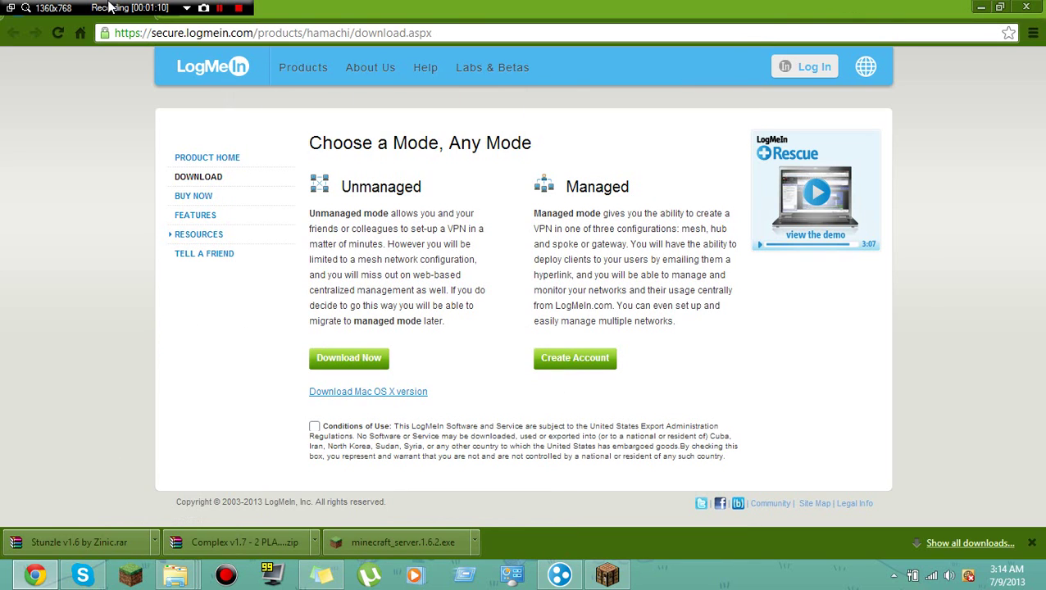
- Tick the Conditions of Use box and download the Unmanaged-mode installer hamachi (1).msi
{"action": "left_click_drag", "start_coordinate": [107, 9], "coordinate": [407, 10]}
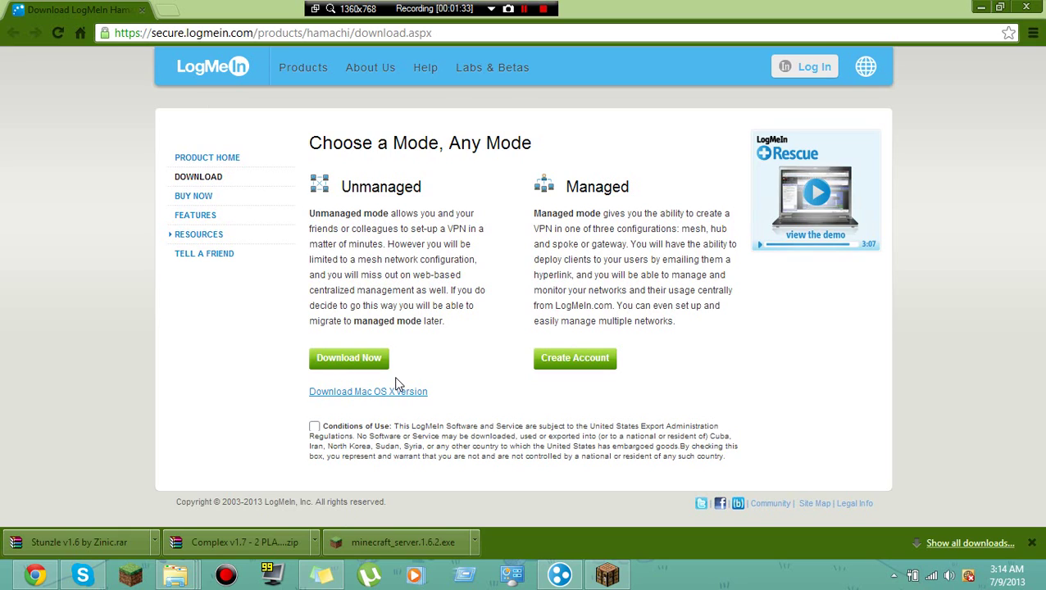
{"action": "left_click", "coordinate": [315, 427]}
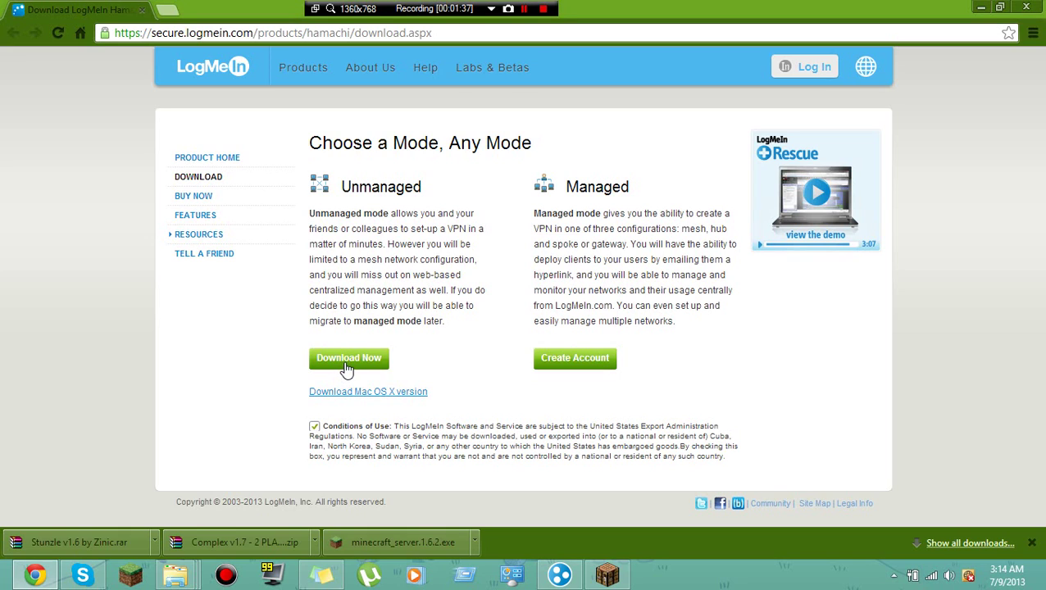
{"action": "left_click", "coordinate": [348, 371]}
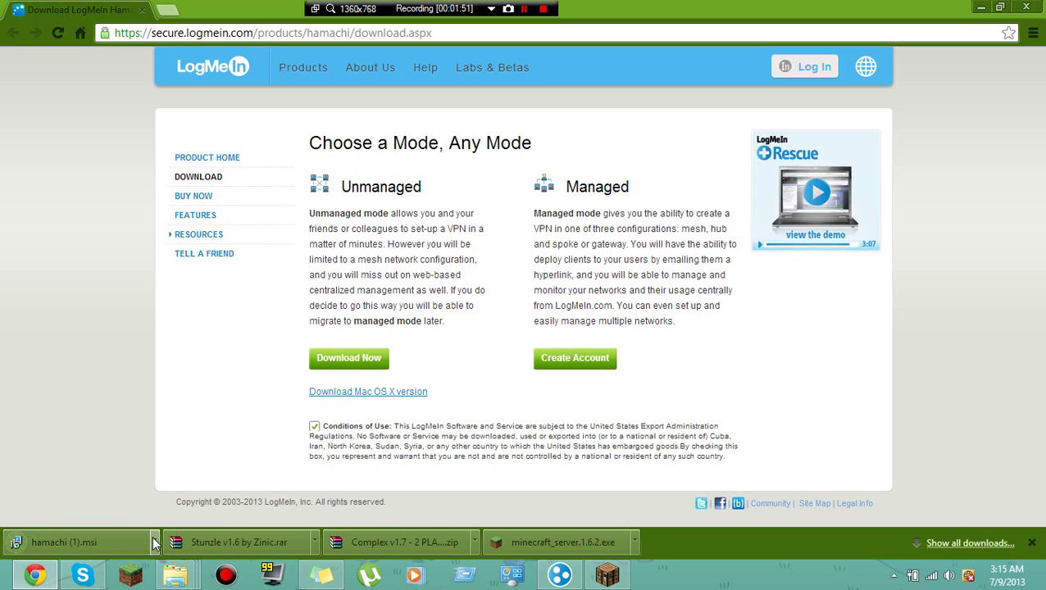
- Run the downloaded hamachi (1).msi installer with English as the setup language
{"action": "left_click", "coordinate": [155, 543]}
{"action": "left_click", "coordinate": [212, 423]}
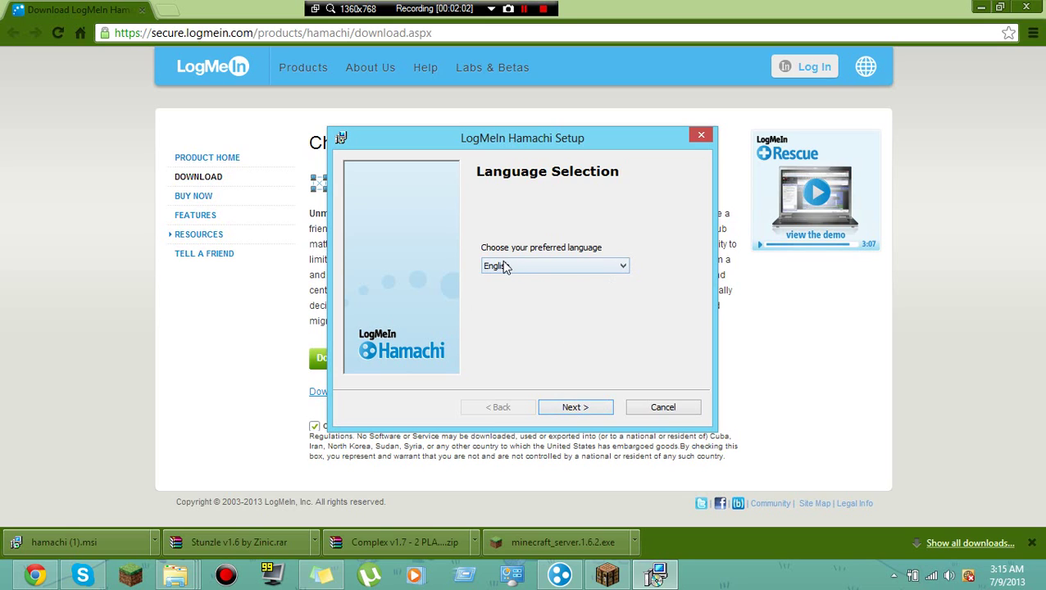
{"action": "left_click", "coordinate": [614, 268]}
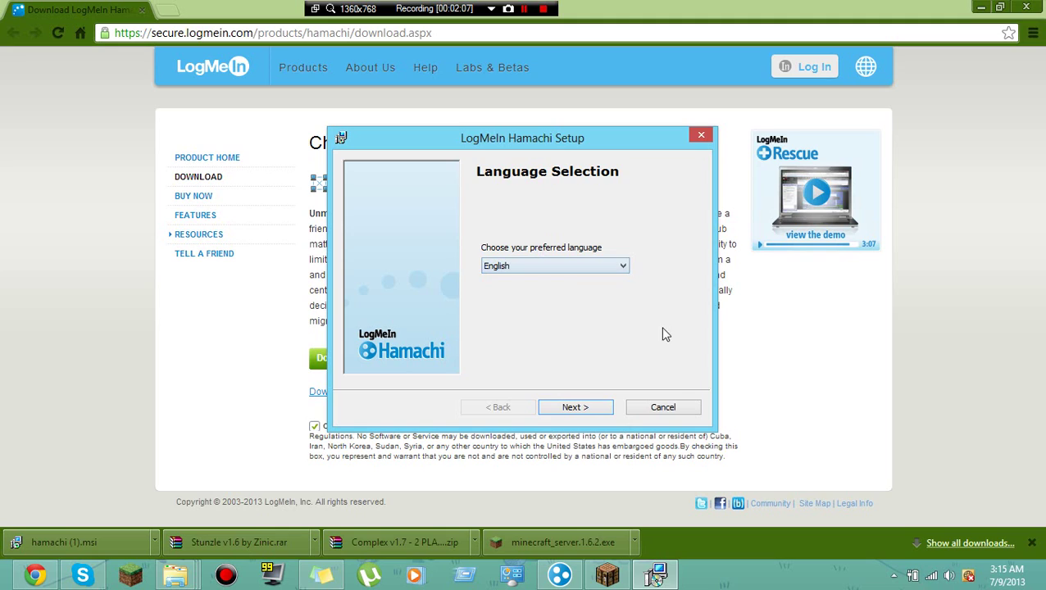
{"action": "left_click", "coordinate": [574, 330]}
{"action": "left_click", "coordinate": [574, 408]}
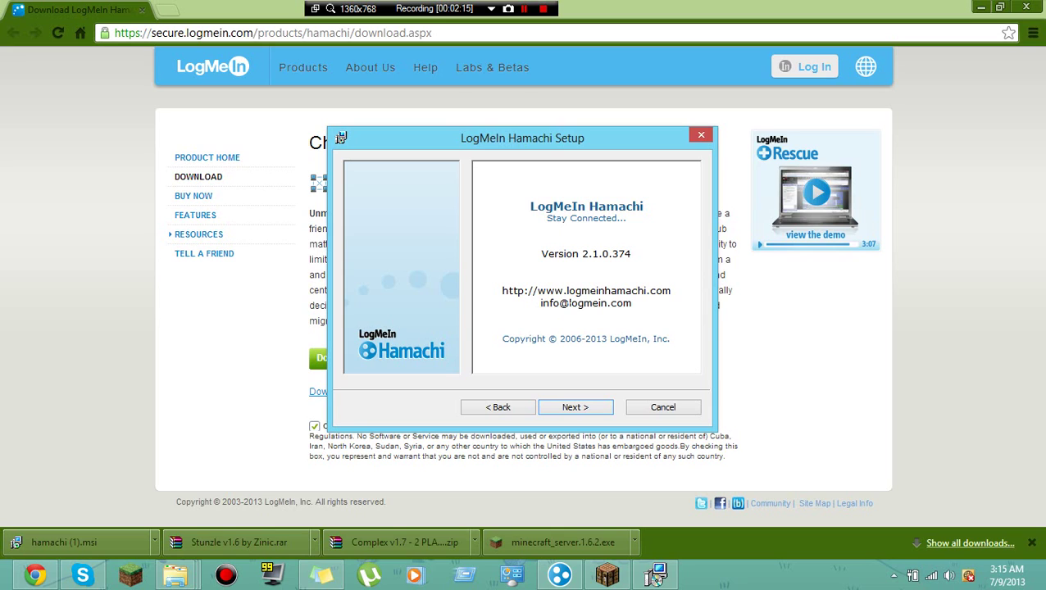
- Reinstall Hamachi 2.1.0.374, dismiss the network error, and close the failed setup
{"action": "left_click", "coordinate": [565, 414]}
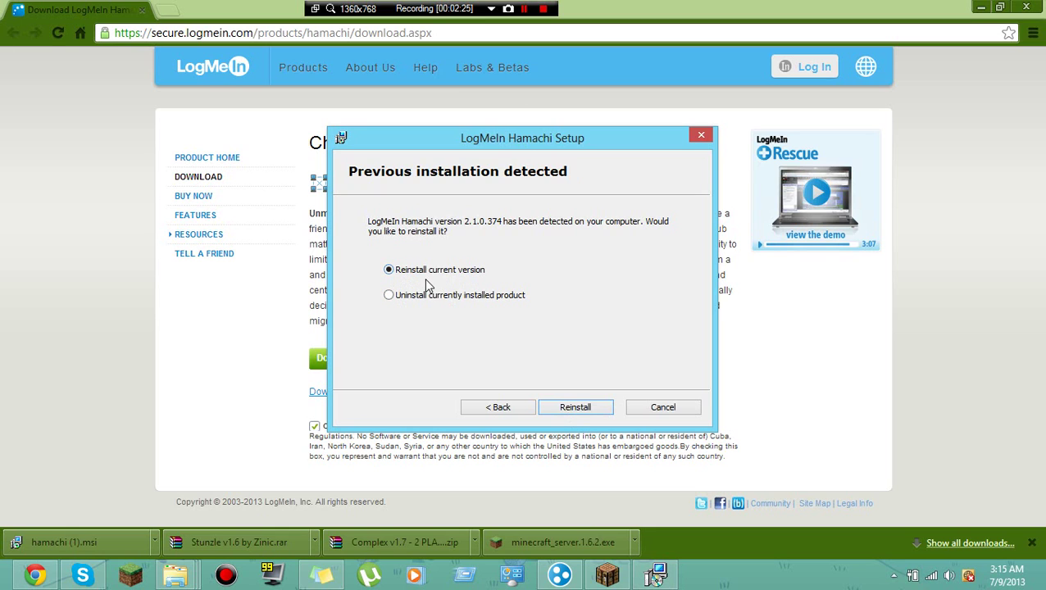
{"action": "left_click", "coordinate": [574, 407]}
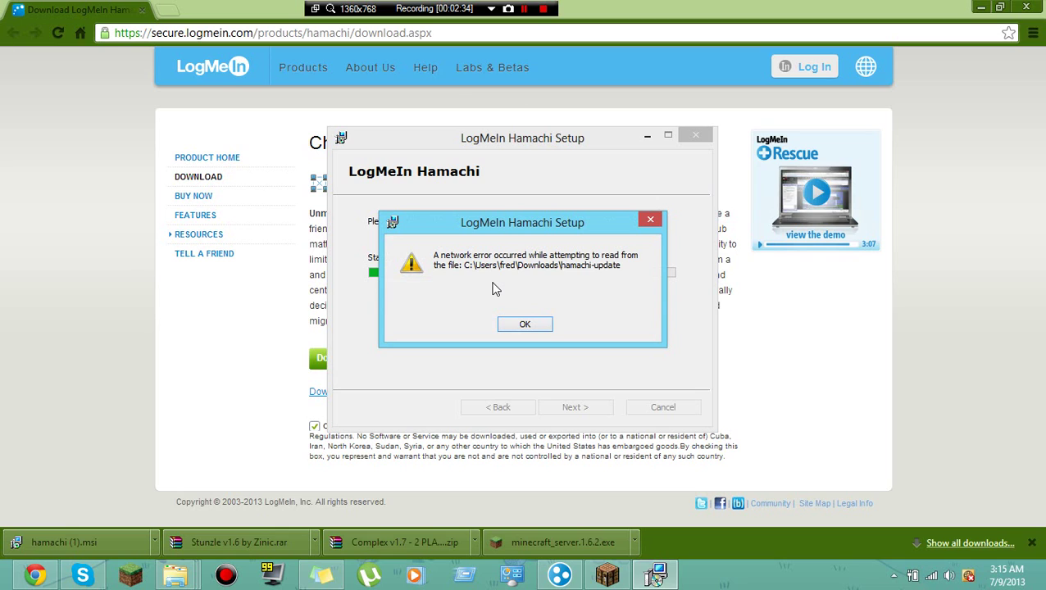
{"action": "left_click", "coordinate": [524, 327]}
{"action": "left_click", "coordinate": [577, 409]}
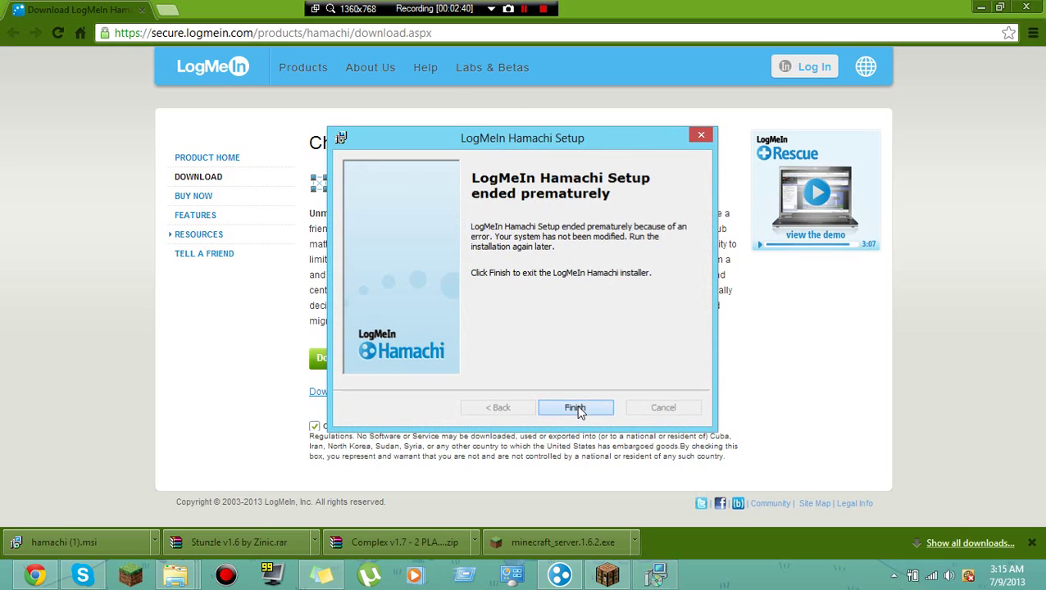
- Switch Hamachi off and back on so it reconnects with 58279 (2/5) and qawesfryguhipo (5/5)
{"action": "left_click", "coordinate": [981, 7]}
{"action": "left_click", "coordinate": [557, 575]}
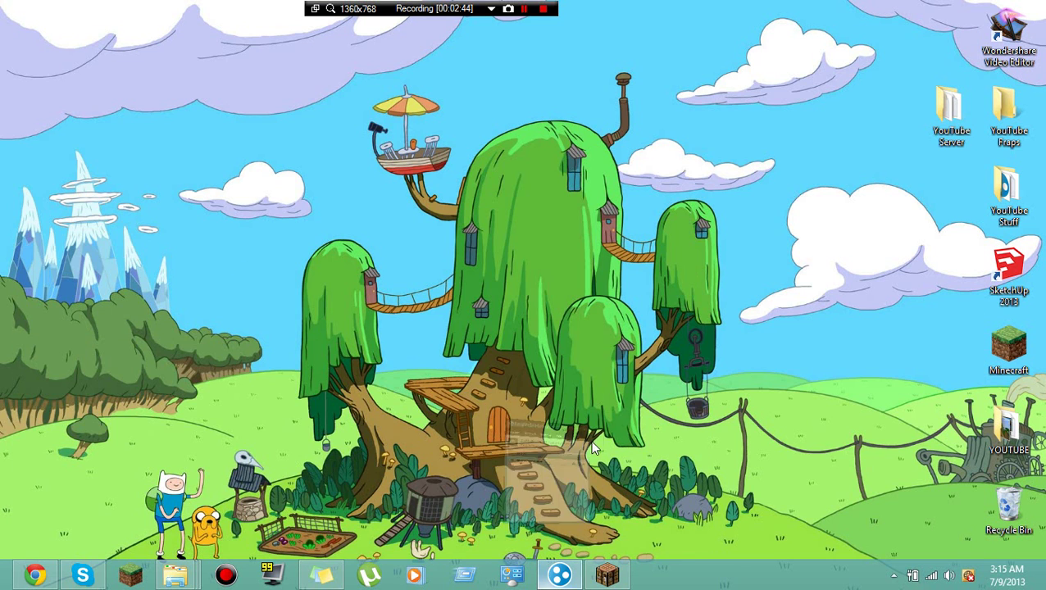
{"action": "left_click", "coordinate": [420, 194]}
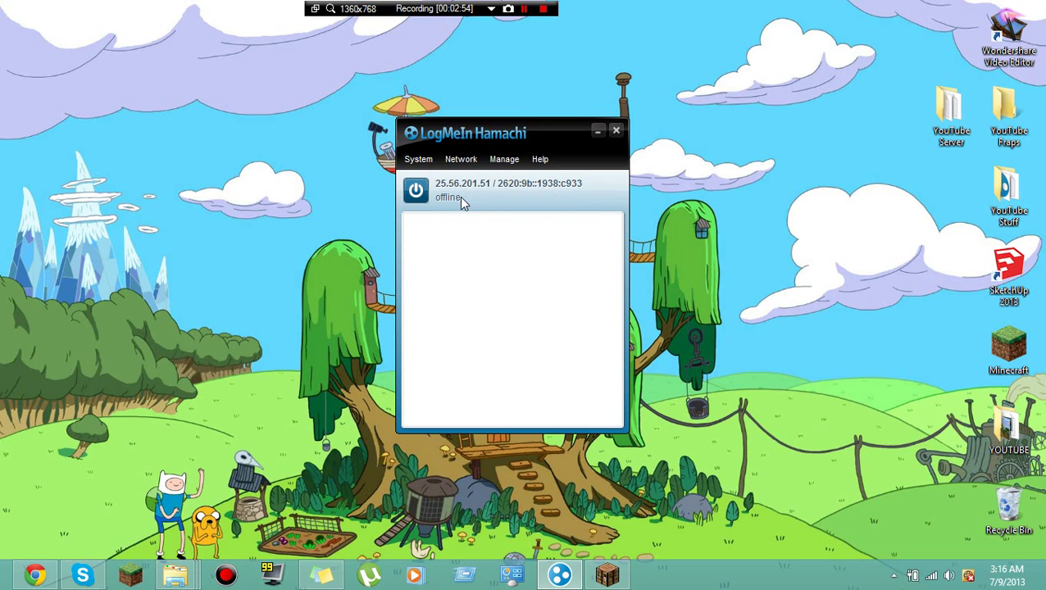
{"action": "left_click", "coordinate": [418, 199]}
{"action": "left_click_drag", "start_coordinate": [465, 135], "coordinate": [481, 148]}
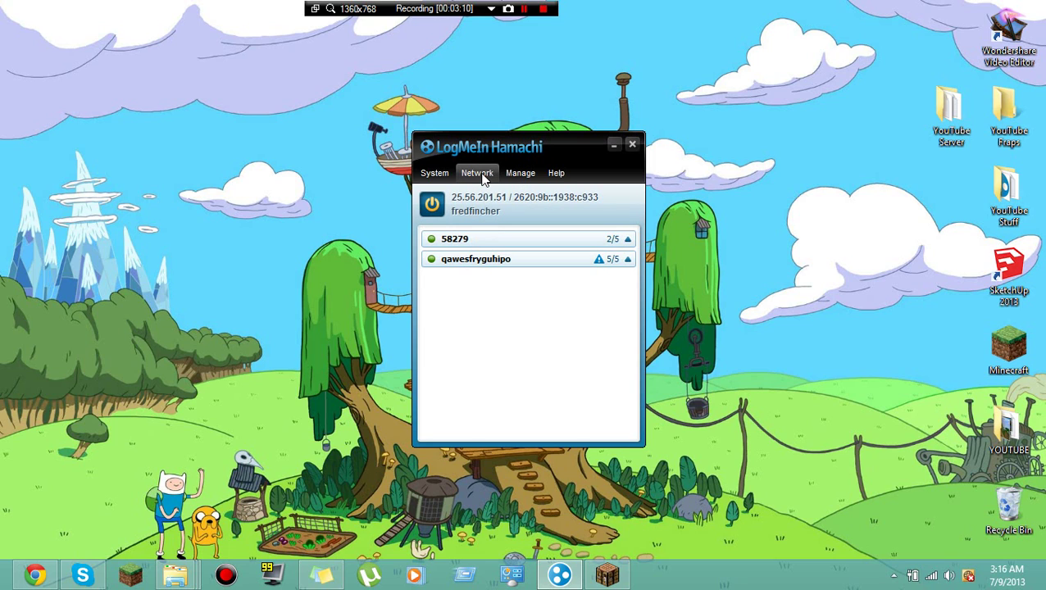
- Expand the qawesfryguhipo network to view its members, collapse it, and move the window up
{"action": "left_click", "coordinate": [482, 175]}
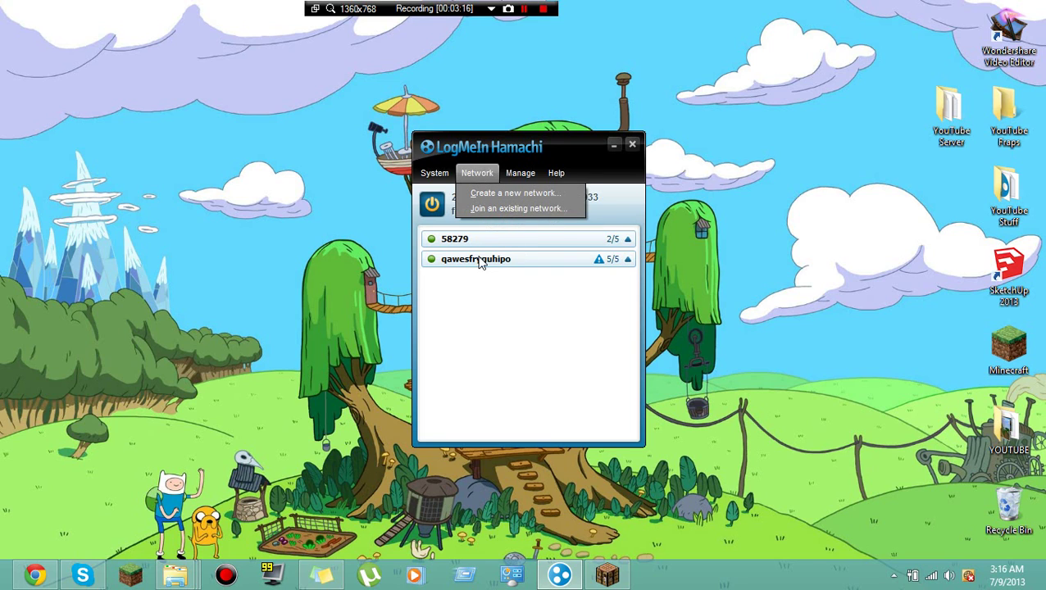
{"action": "left_click", "coordinate": [628, 260]}
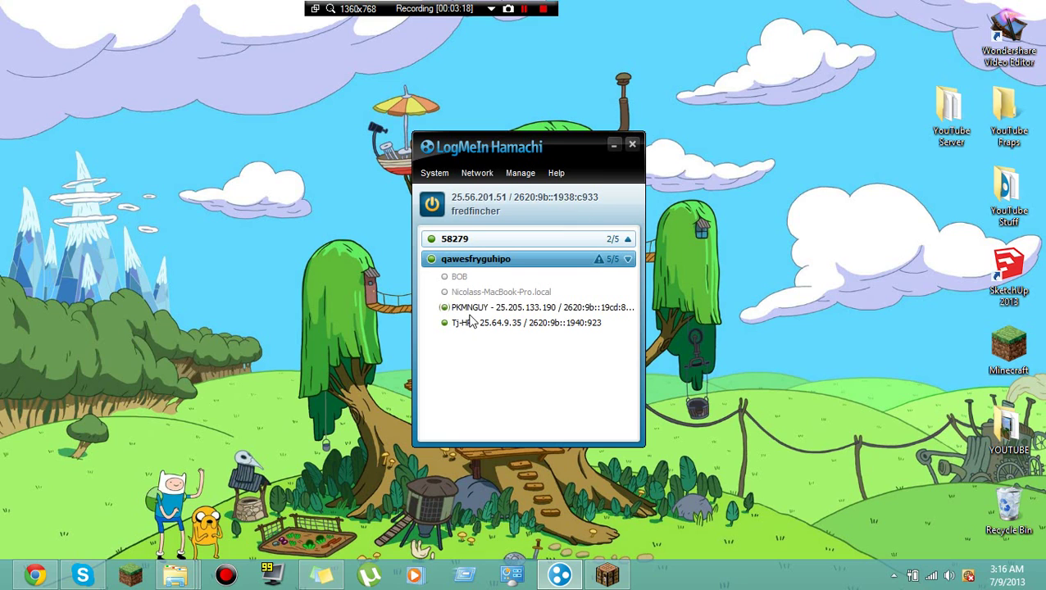
{"action": "mouse_move", "coordinate": [603, 272]}
{"action": "left_click", "coordinate": [628, 260]}
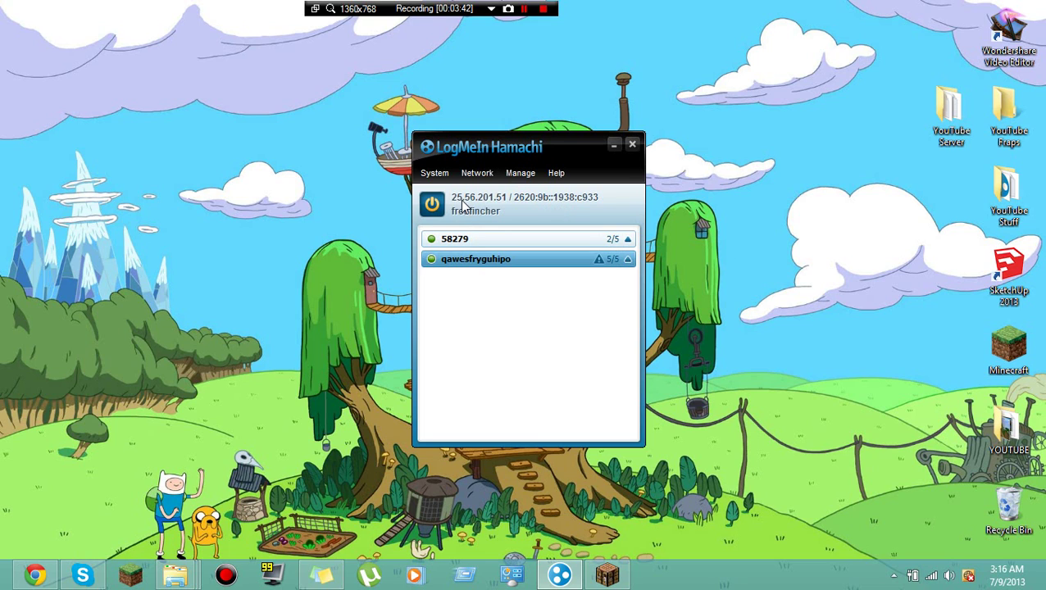
{"action": "left_click_drag", "start_coordinate": [529, 148], "coordinate": [555, 105]}
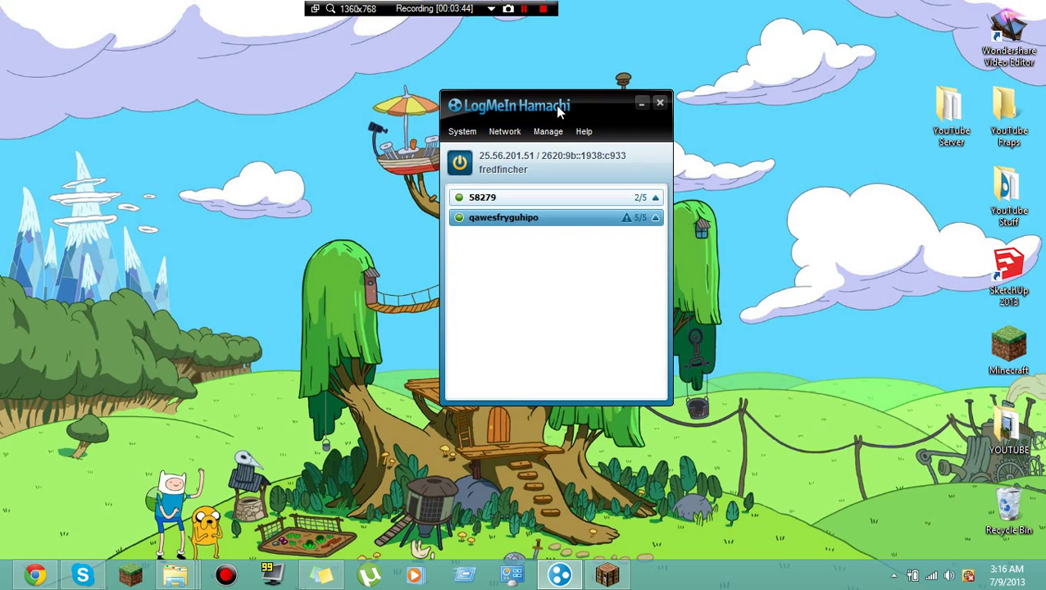
- Hide Hamachi, file YouTube Server and YouTube Fraps into YouTube Stuff, and move Wondershare Video Editor down
{"action": "left_click", "coordinate": [641, 104]}
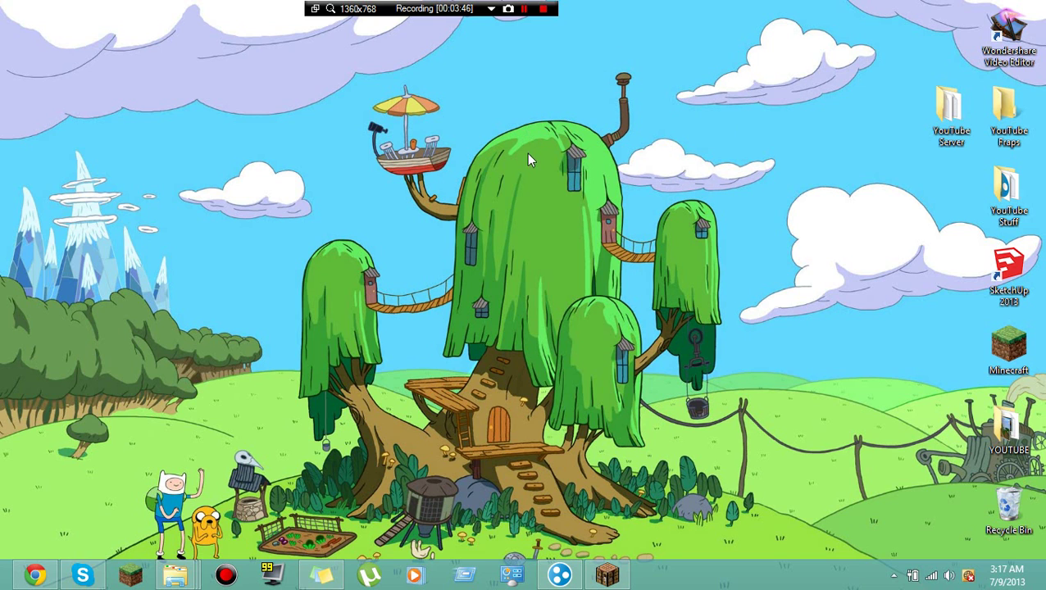
{"action": "left_click_drag", "start_coordinate": [931, 111], "coordinate": [1001, 106]}
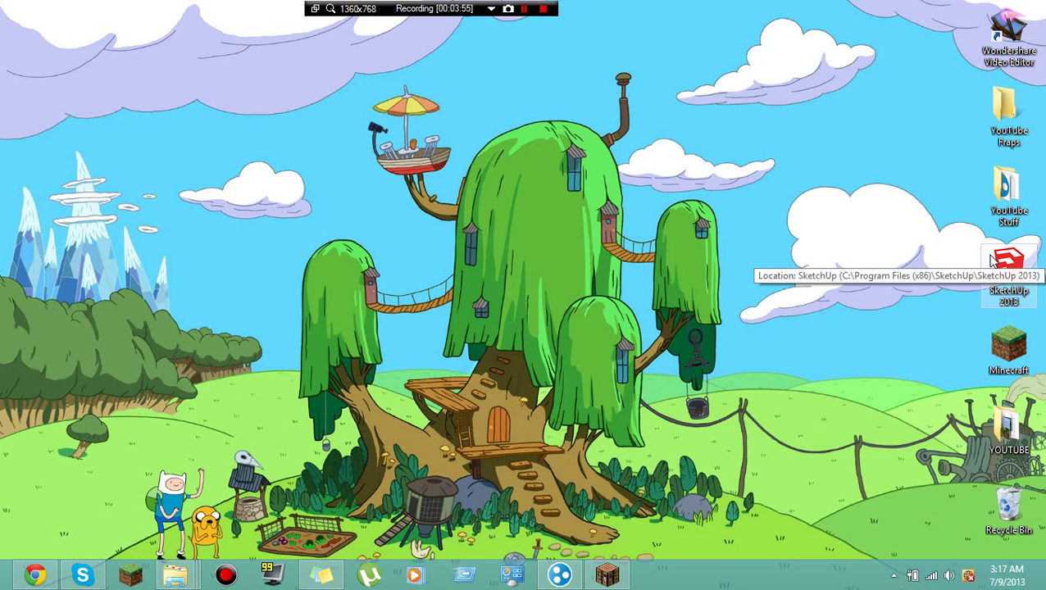
{"action": "left_click_drag", "start_coordinate": [1007, 111], "coordinate": [1012, 184]}
{"action": "left_click_drag", "start_coordinate": [1009, 33], "coordinate": [1008, 113]}
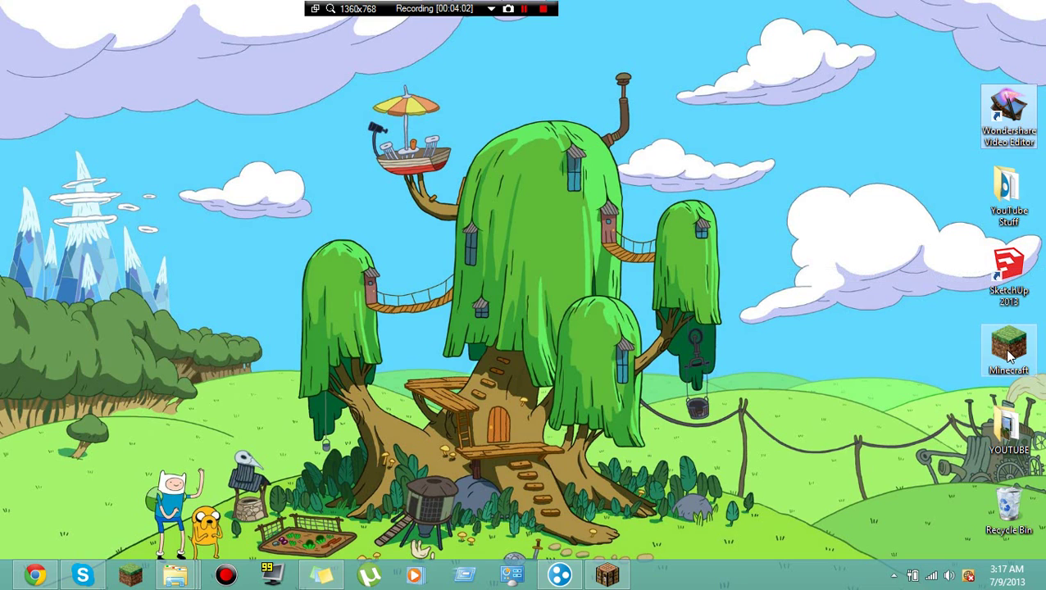